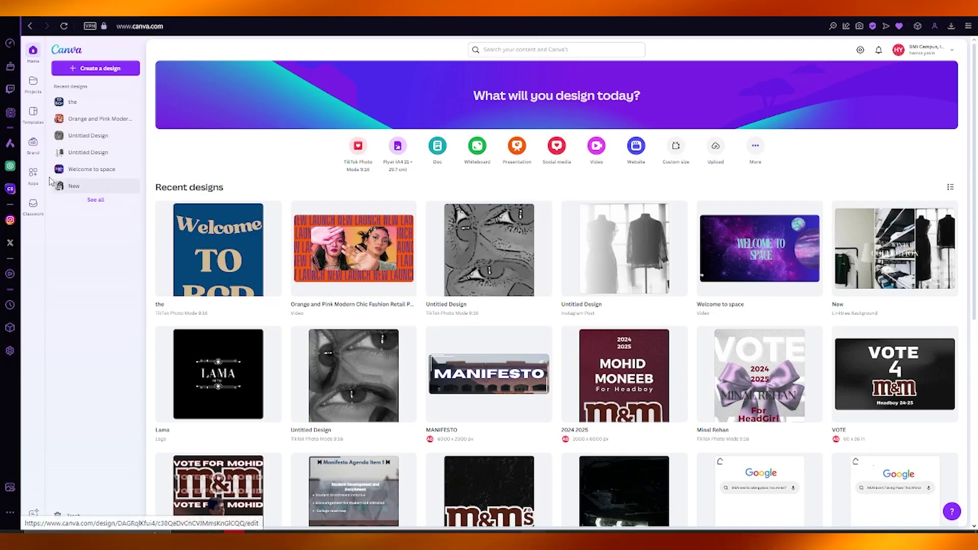
# - Search the Apps library with 'text to' and pick the Text to Speech suggestion
pyautogui.click(33, 173)
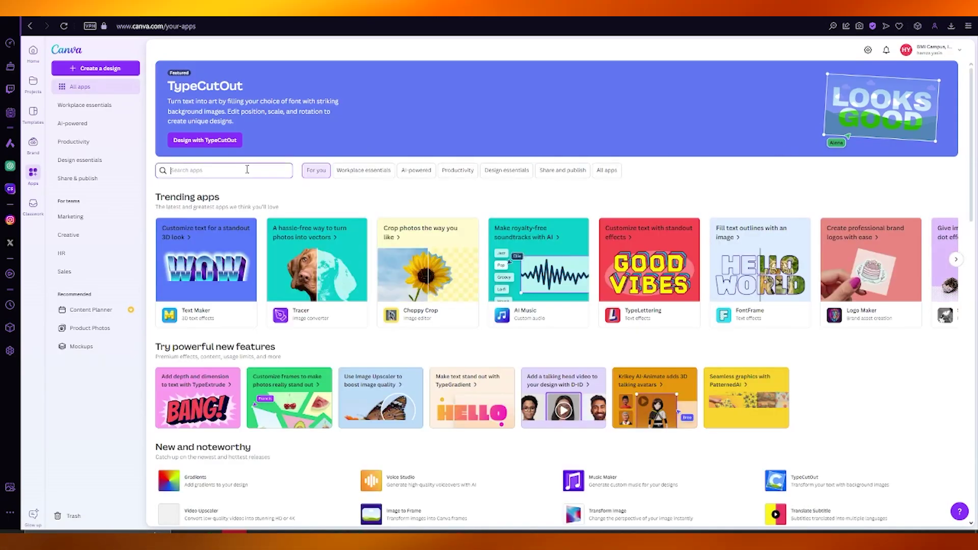
pyautogui.write('text to')
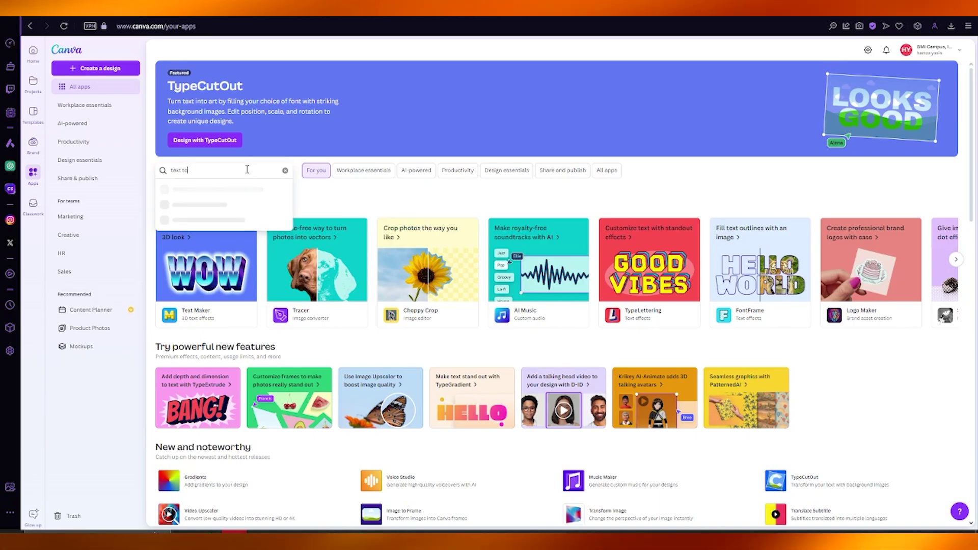
pyautogui.click(193, 205)
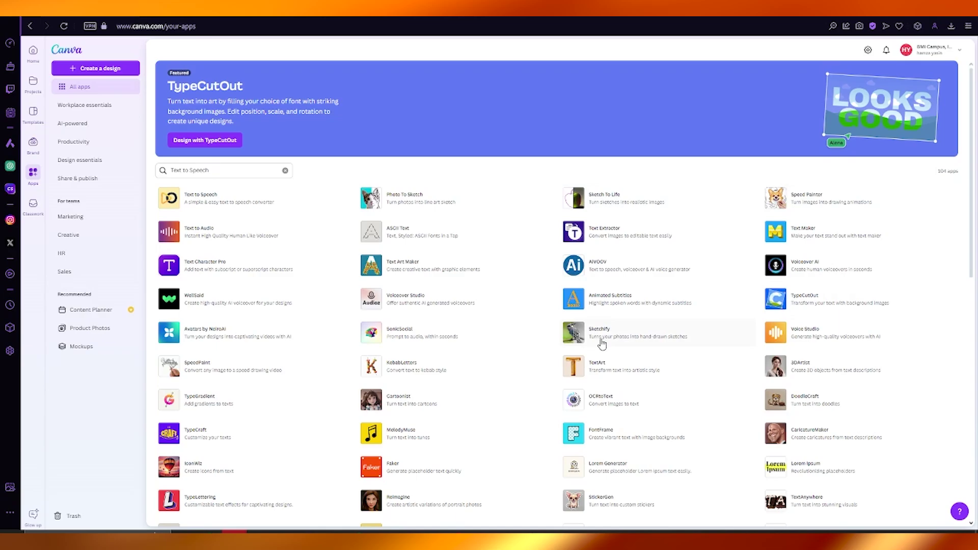
# - Start a new video design from the Text to Speech app's details page
pyautogui.click(237, 206)
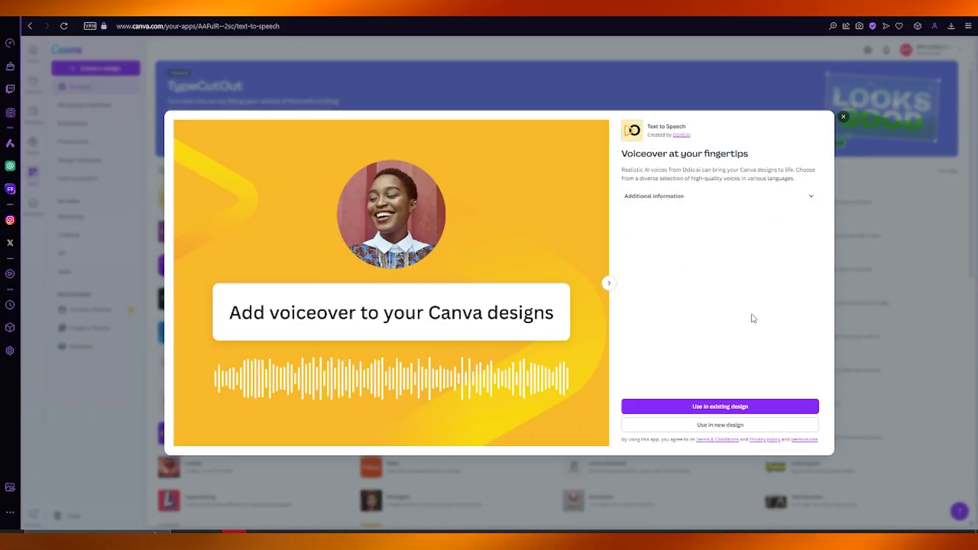
pyautogui.click(720, 425)
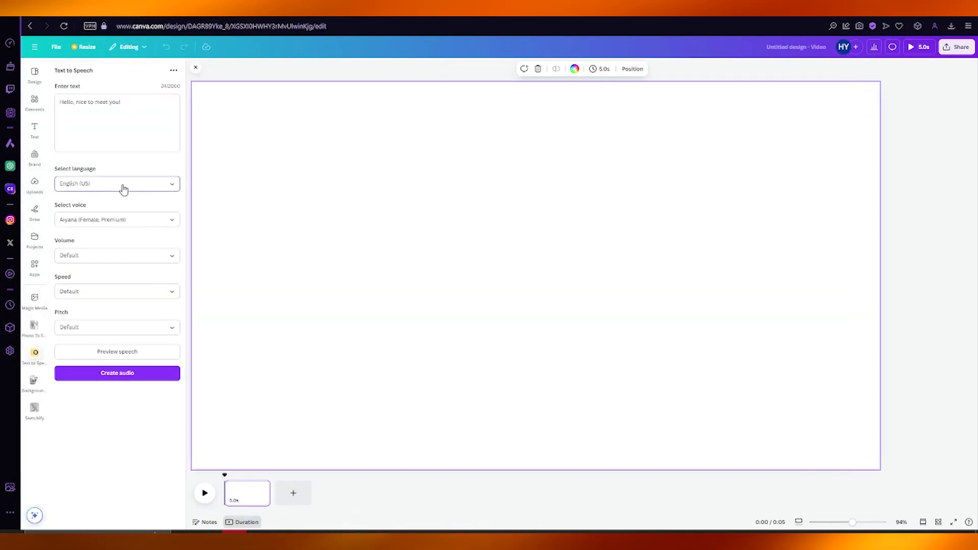
# - Keep English (US) as the language and choose the Joey (Male, Standard) voice
pyautogui.click(124, 185)
pyautogui.click(137, 139)
pyautogui.click(131, 186)
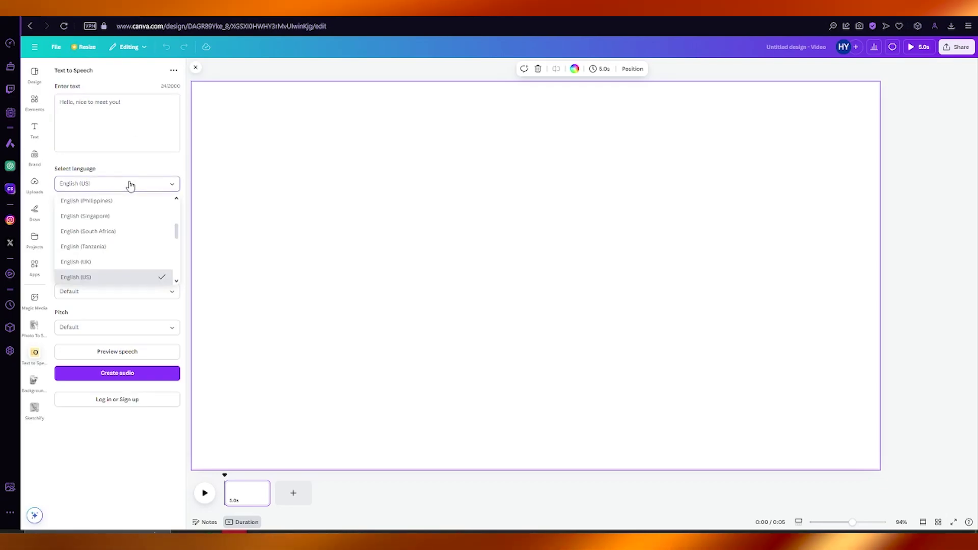
pyautogui.click(131, 186)
pyautogui.click(126, 219)
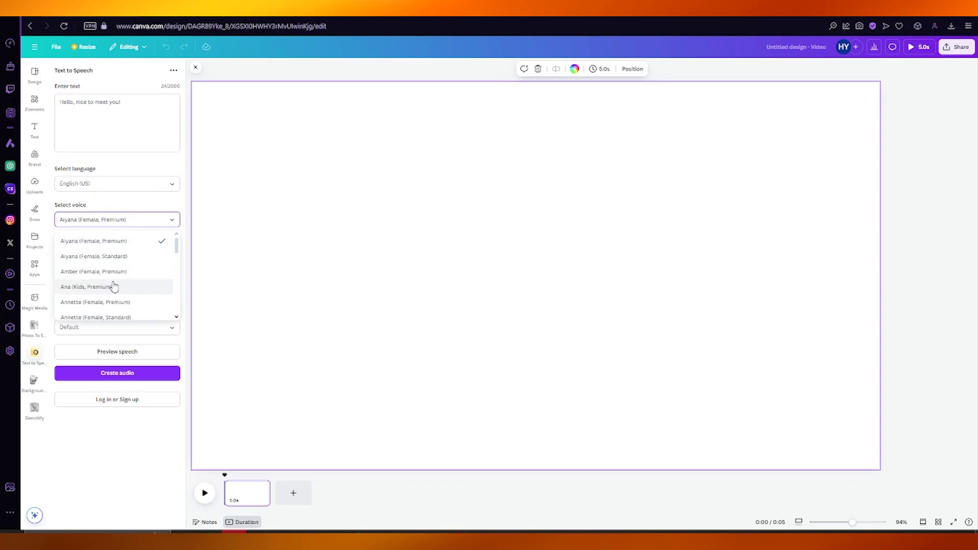
pyautogui.scroll(-5, 121, 284)
pyautogui.scroll(-5, 115, 286)
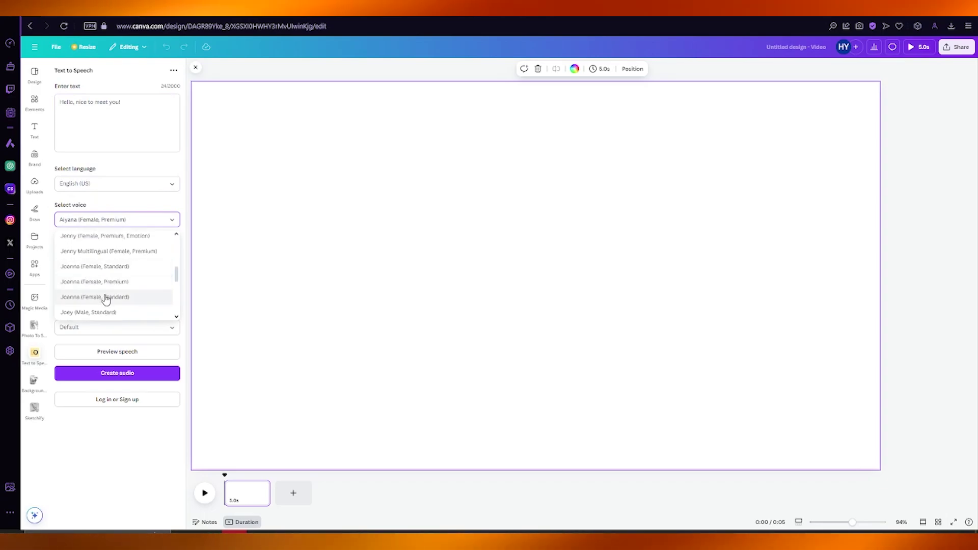
pyautogui.click(111, 291)
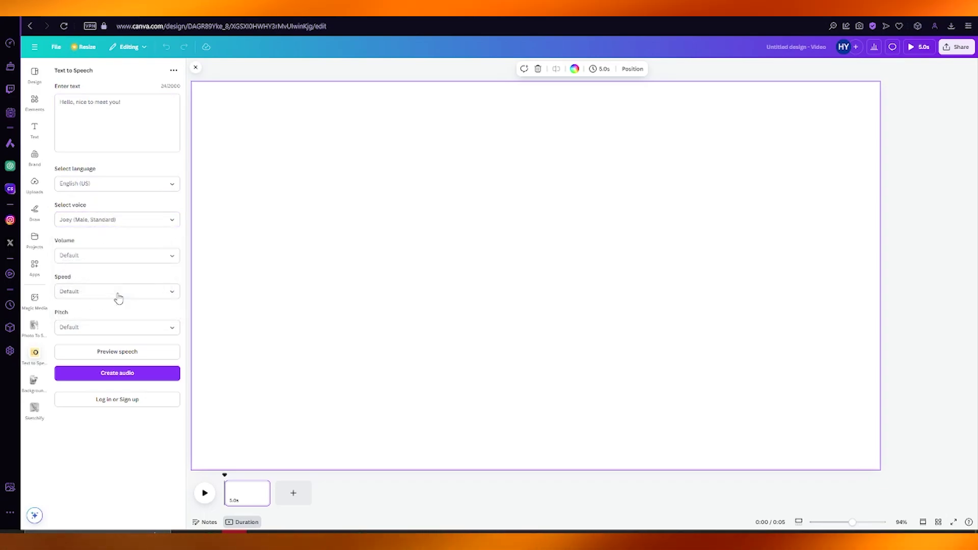
# - Set volume and speed to Medium and pitch to Low
pyautogui.click(126, 257)
pyautogui.scroll(-1, 115, 306)
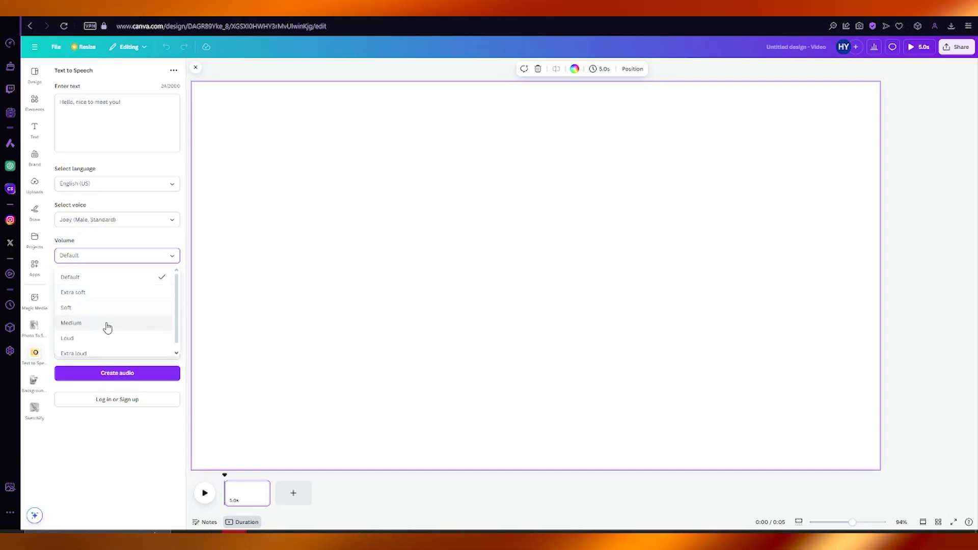
pyautogui.click(99, 317)
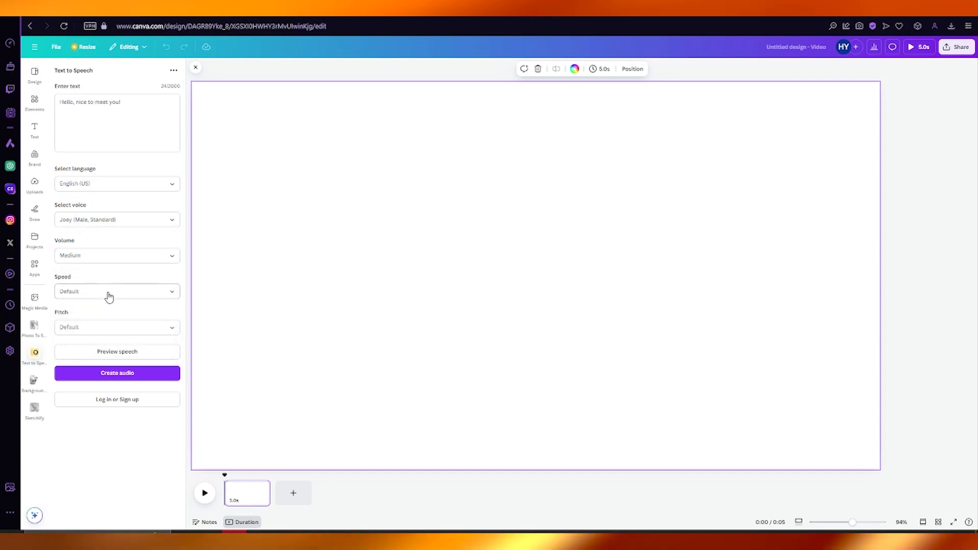
pyautogui.click(107, 291)
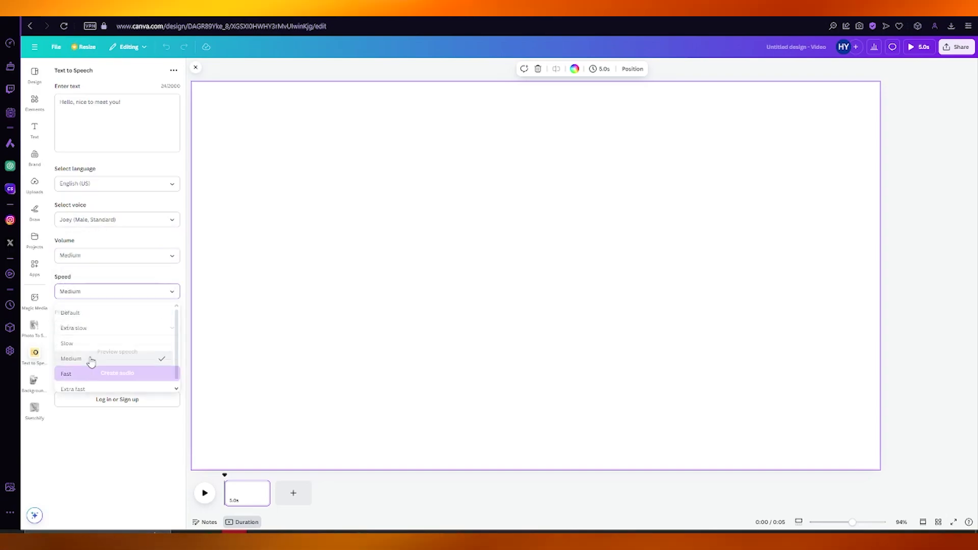
pyautogui.click(91, 359)
pyautogui.click(116, 327)
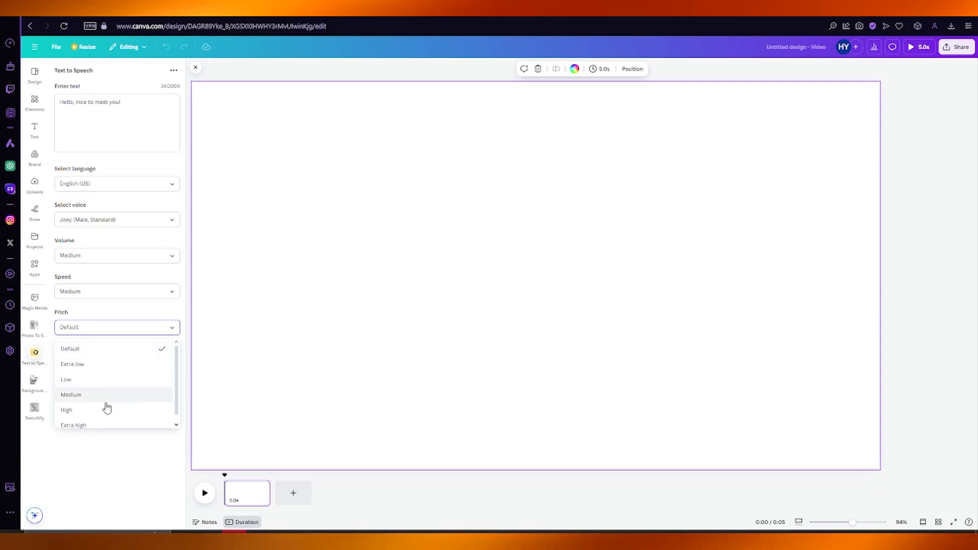
pyautogui.click(90, 379)
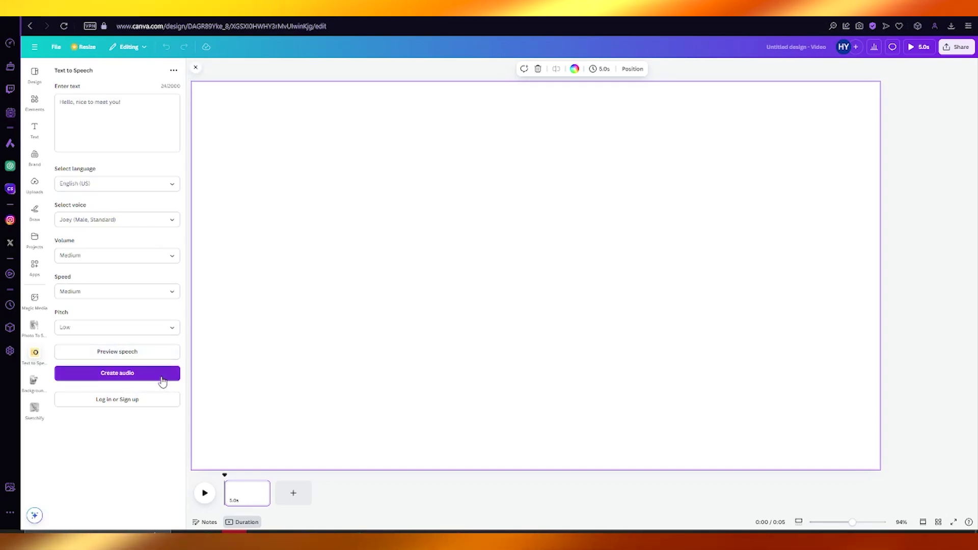
pyautogui.click(118, 373)
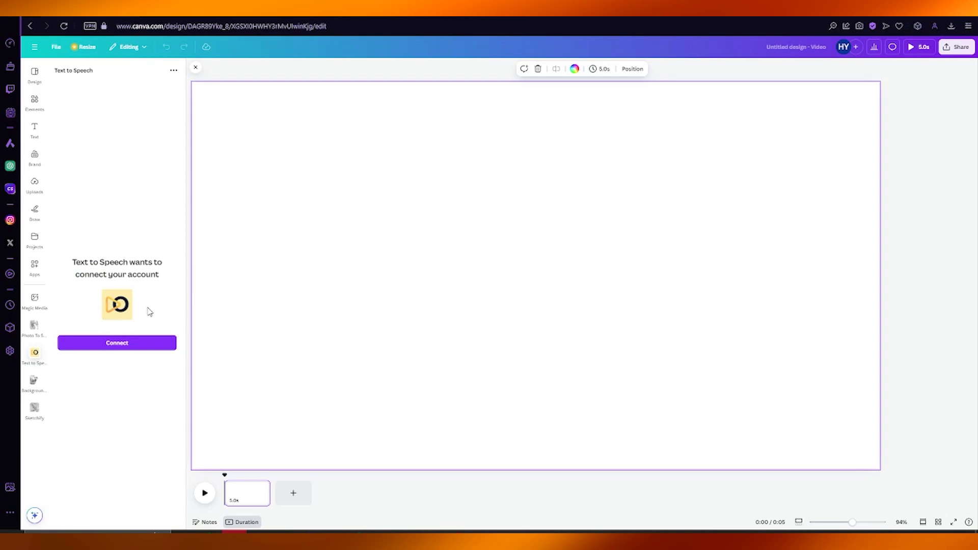
pyautogui.click(123, 344)
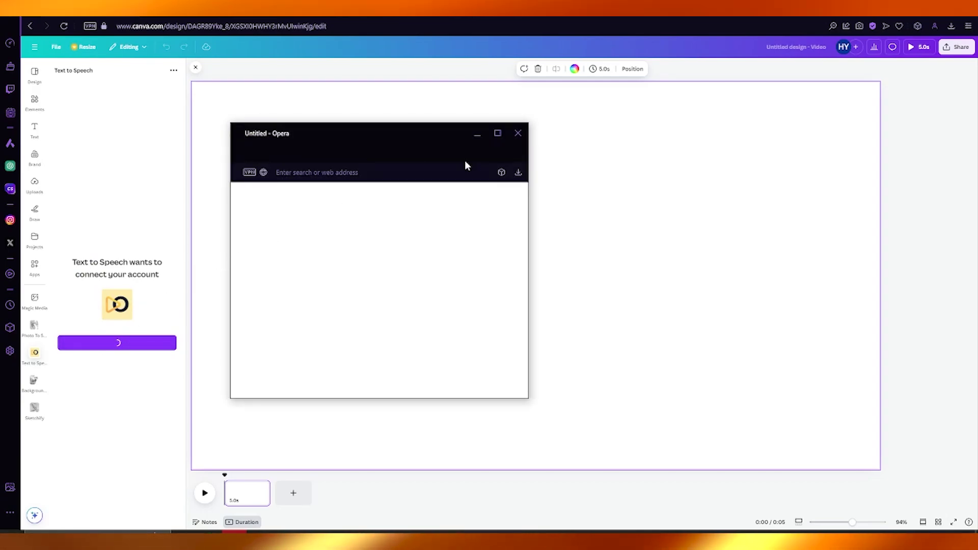
pyautogui.click(519, 133)
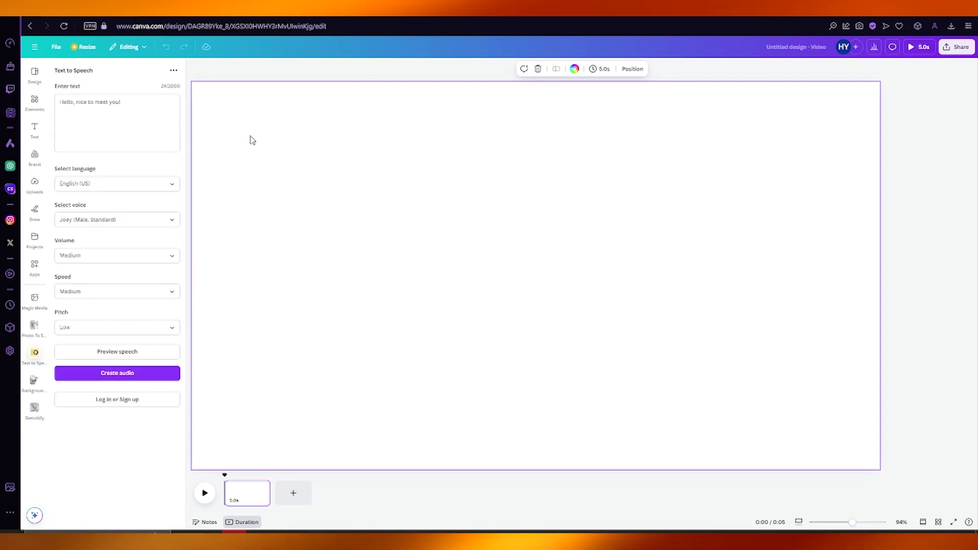